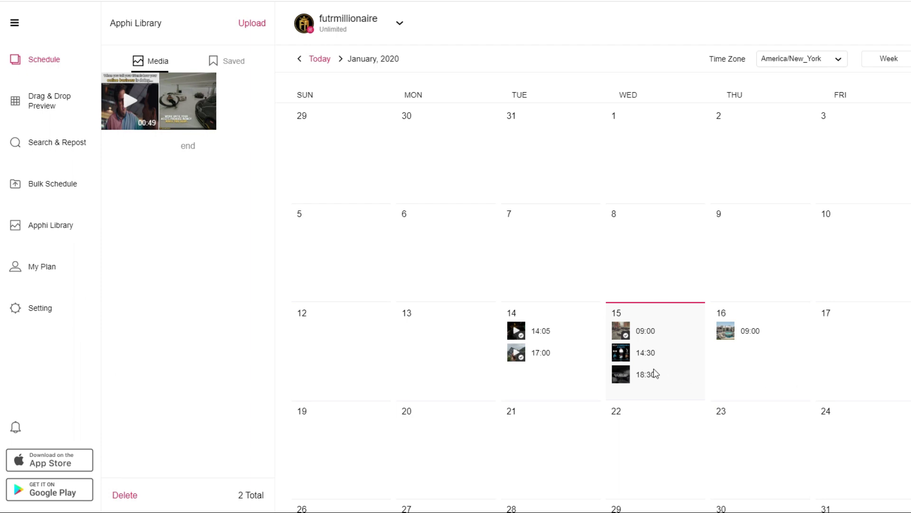
Review the Jan 15 14:30 post, then upload image file 1 and preview the car collage
{"action": "left_click", "coordinate": [622, 354]}
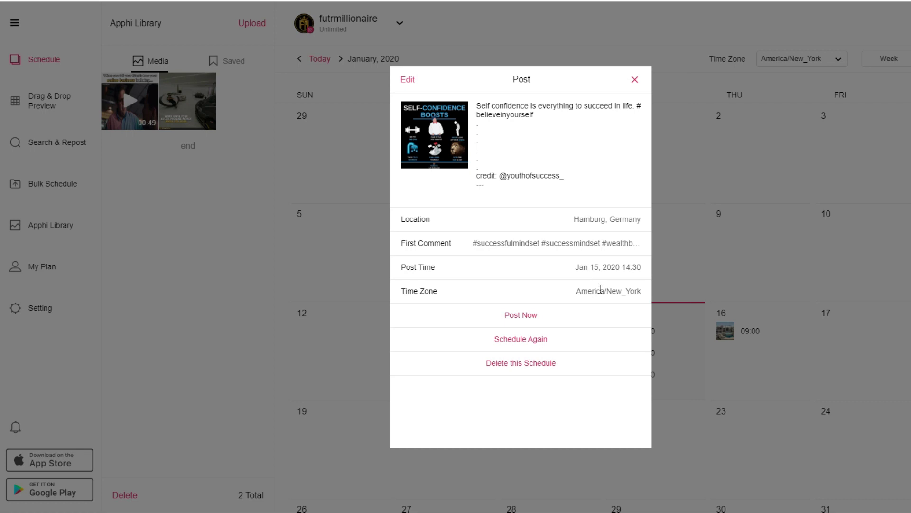
{"action": "left_click", "coordinate": [664, 380]}
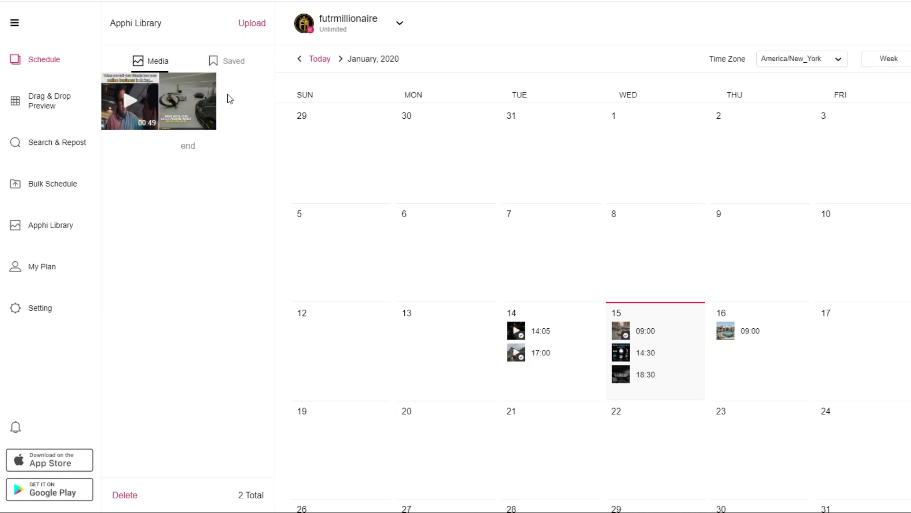
{"action": "left_click", "coordinate": [253, 24]}
{"action": "left_click", "coordinate": [244, 124]}
{"action": "left_click", "coordinate": [518, 290]}
{"action": "left_click", "coordinate": [127, 99]}
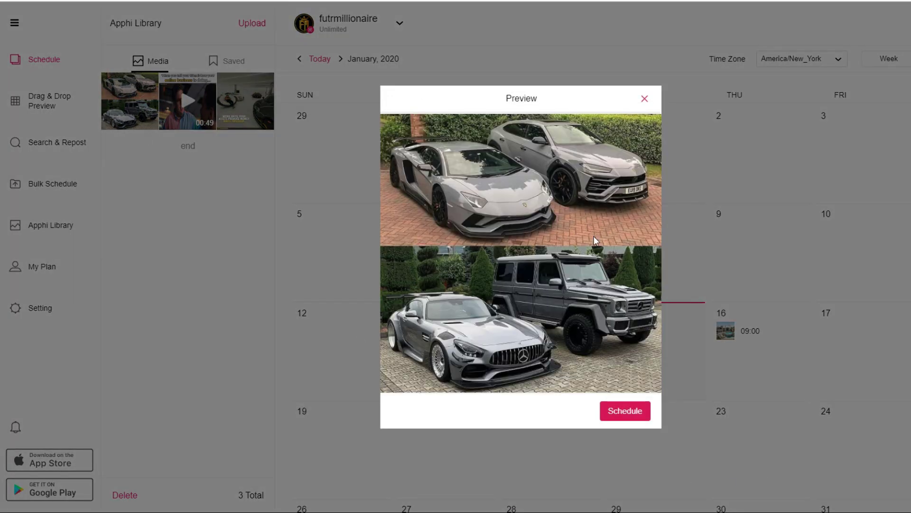
Schedule the car collage as a feed post for Jan 17, 2020 at 11:55
{"action": "left_click", "coordinate": [623, 414]}
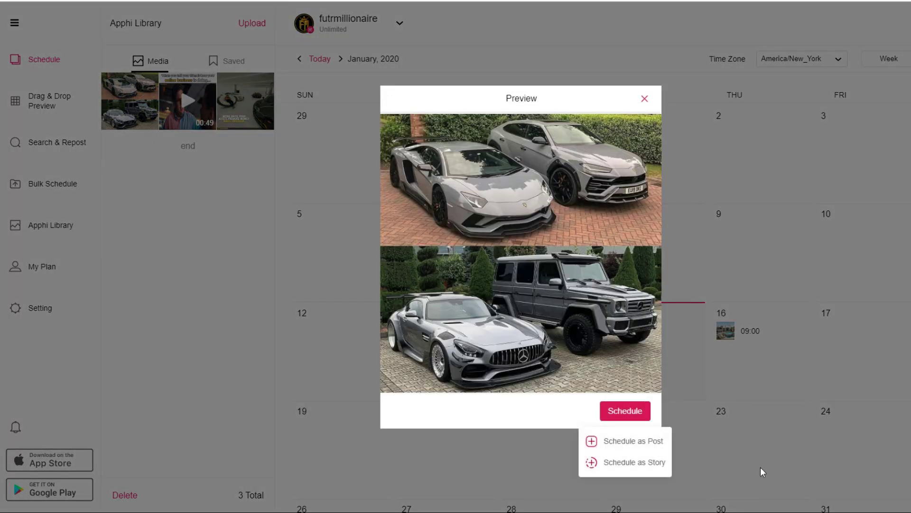
{"action": "left_click", "coordinate": [657, 443]}
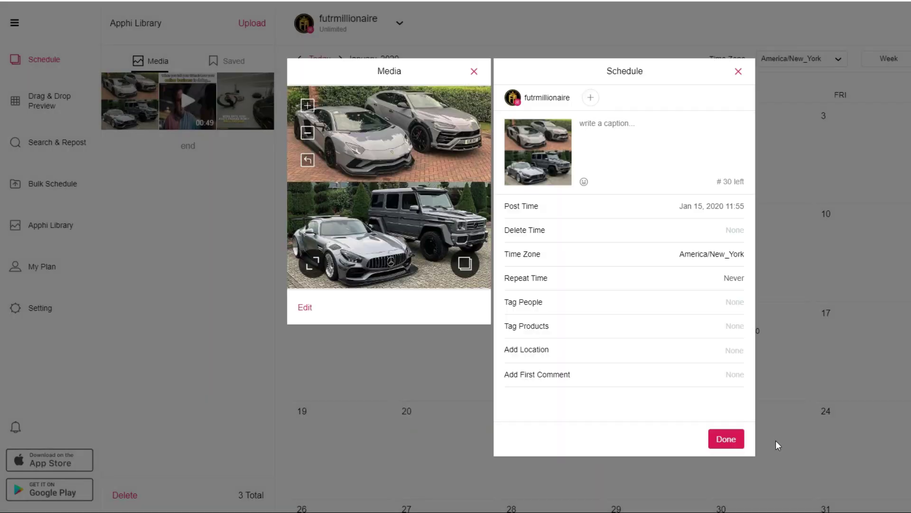
{"action": "left_click", "coordinate": [597, 123]}
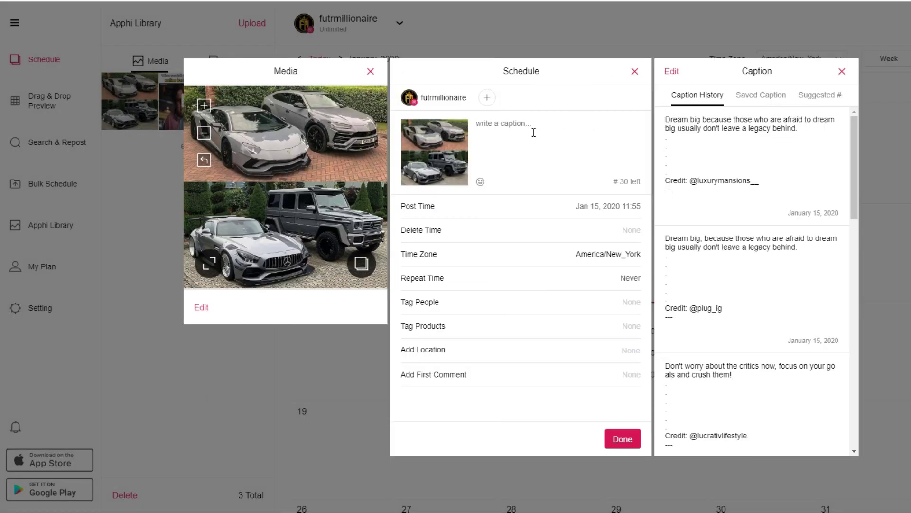
{"action": "left_click", "coordinate": [559, 213]}
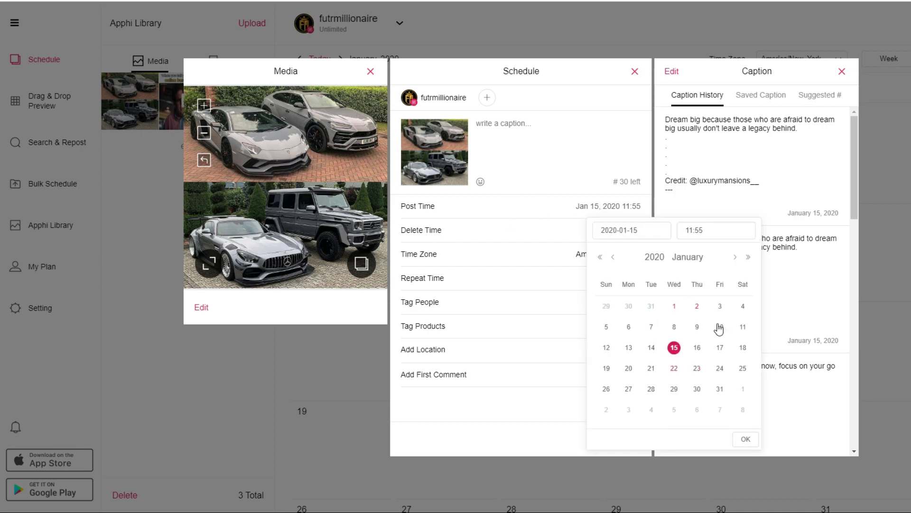
{"action": "left_click", "coordinate": [697, 347]}
{"action": "left_click", "coordinate": [720, 348]}
{"action": "left_click", "coordinate": [712, 230]}
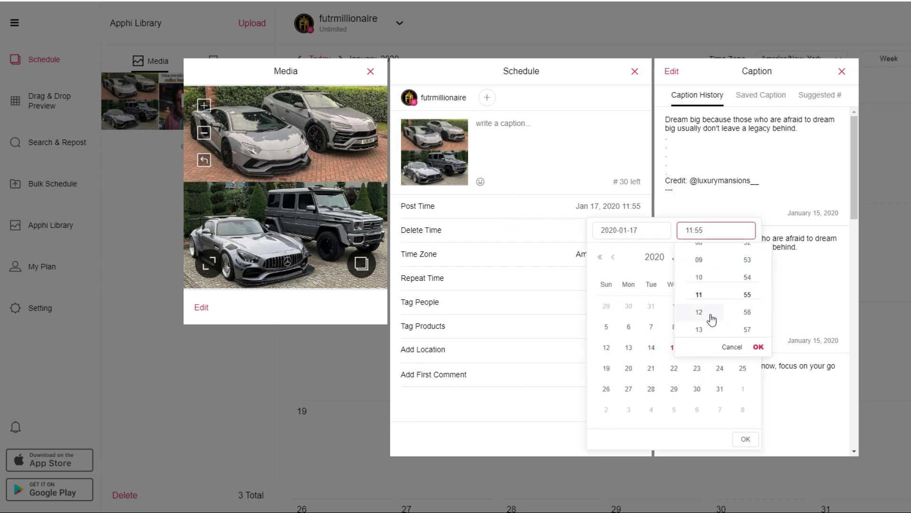
{"action": "left_click", "coordinate": [754, 347]}
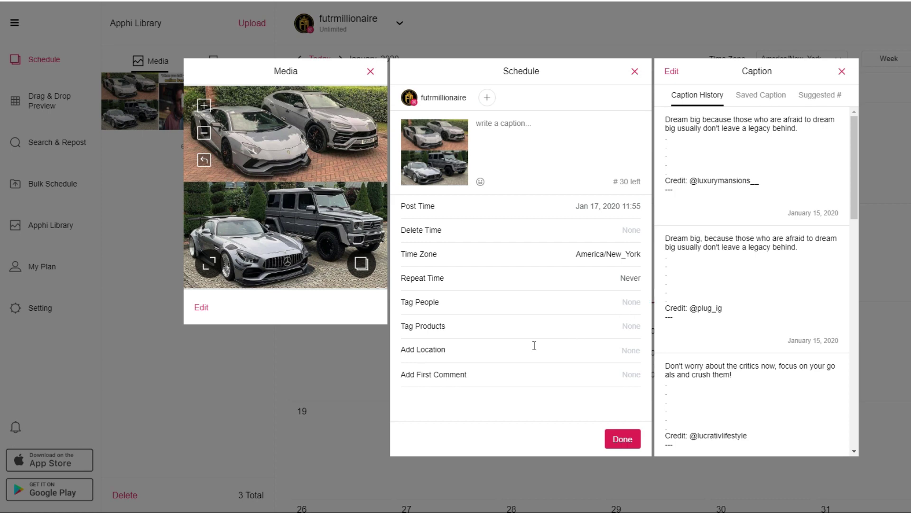
{"action": "left_click", "coordinate": [454, 380]}
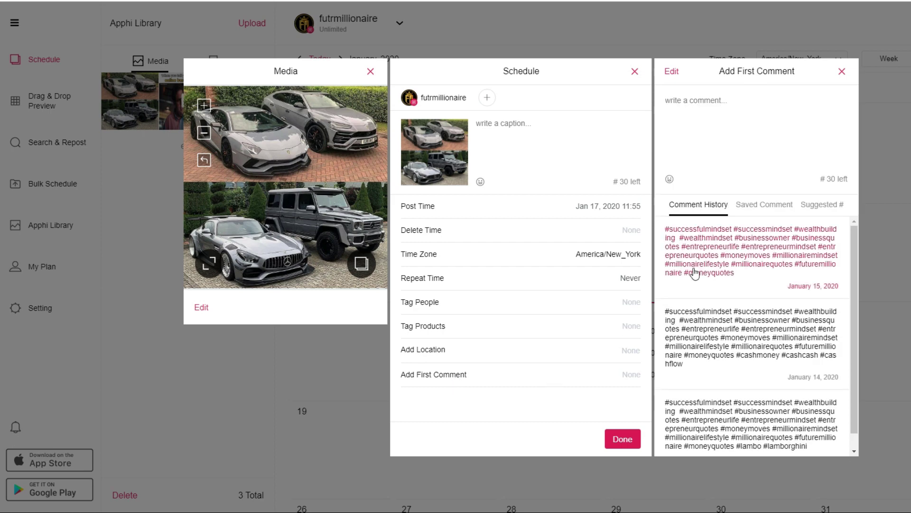
Reuse the latest Comment History hashtag set as first comment, then close the scheduling panels
{"action": "left_click", "coordinate": [735, 251]}
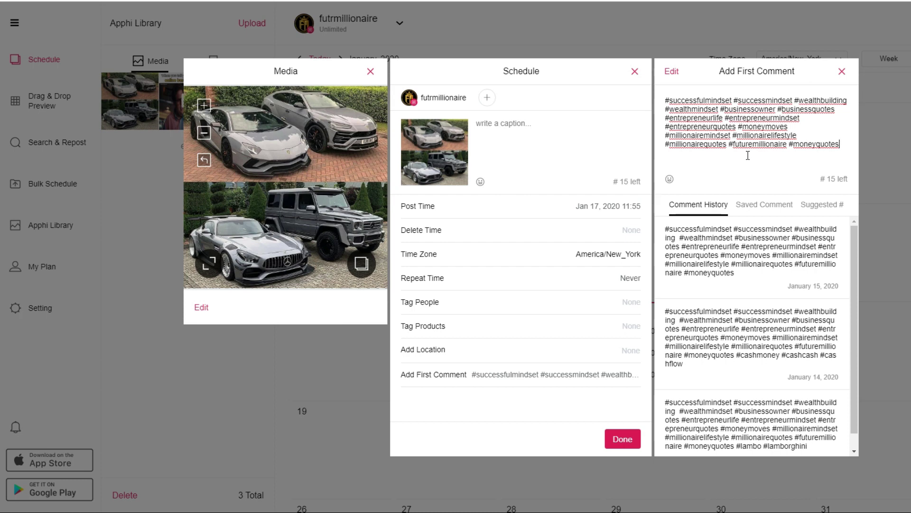
{"action": "left_click", "coordinate": [753, 209]}
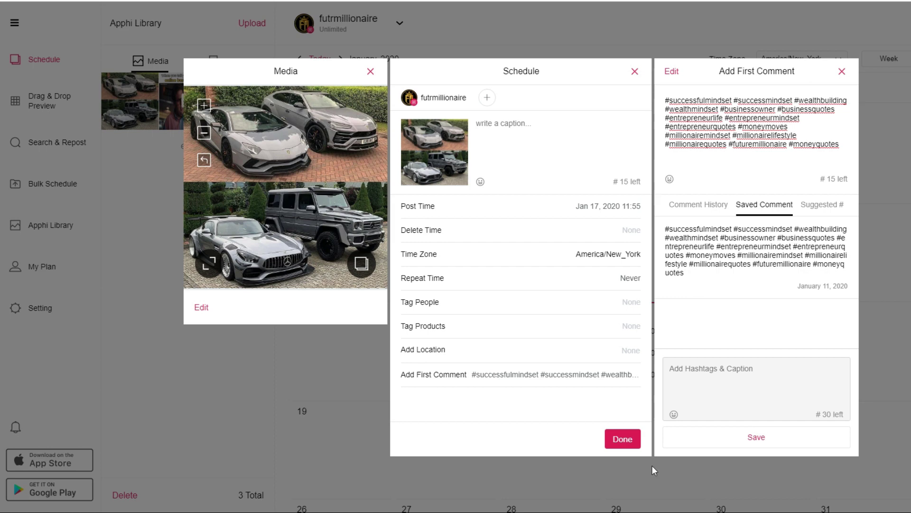
{"action": "left_click", "coordinate": [843, 72]}
{"action": "left_click", "coordinate": [739, 71]}
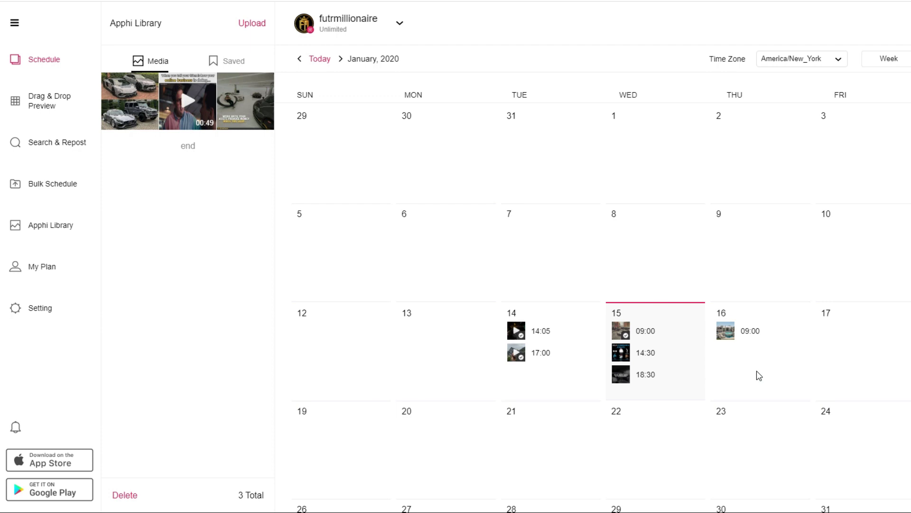
Go to Bulk Schedule, then to the Search & Repost feed
{"action": "left_click", "coordinate": [61, 187]}
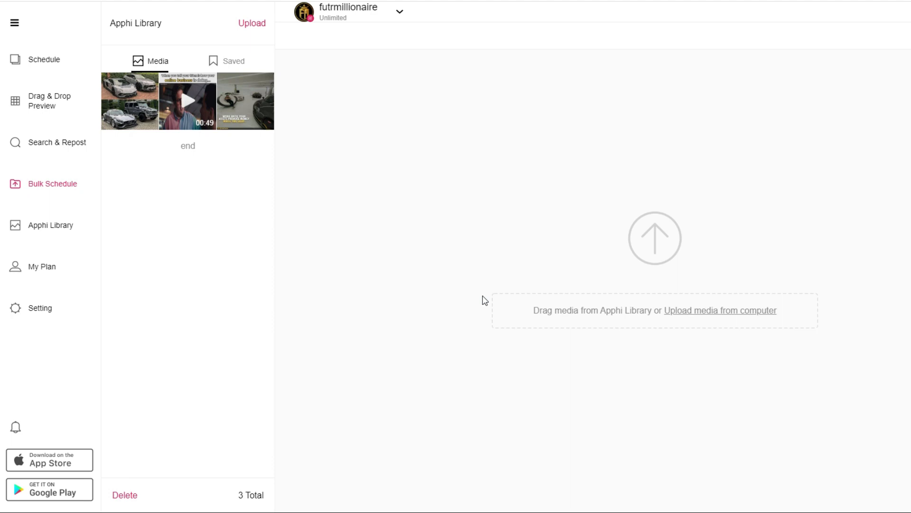
{"action": "left_click", "coordinate": [58, 146]}
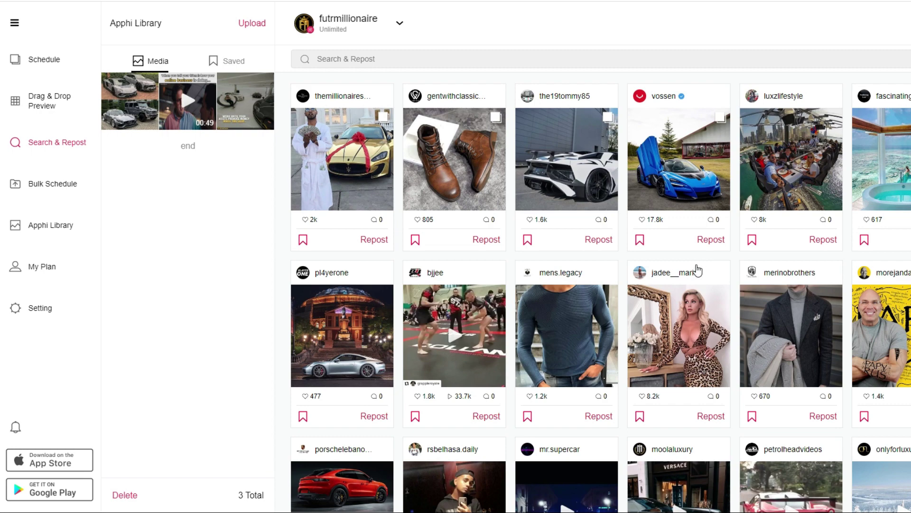
Repost the Bill Gates lazy-person quote post from the Search & Repost feed
{"action": "scroll", "coordinate": [697, 271], "scroll_direction": "down", "scroll_amount": 8}
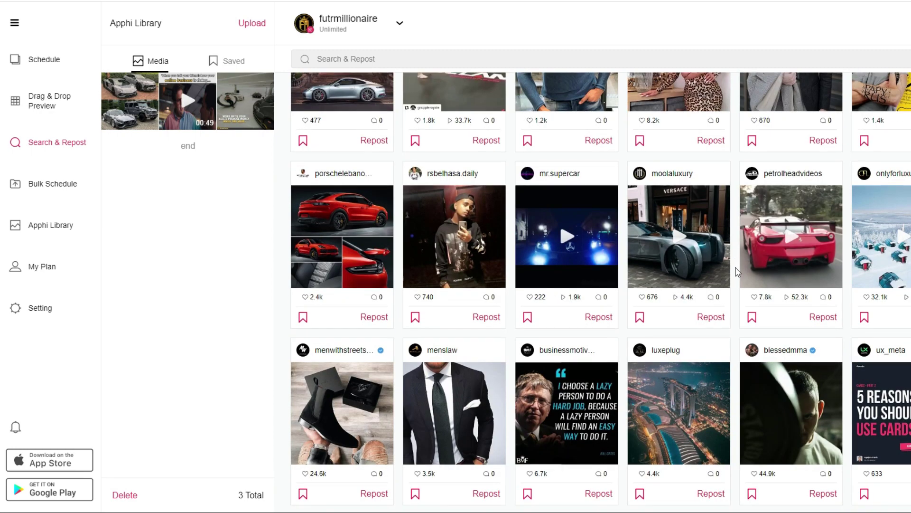
{"action": "scroll", "coordinate": [737, 271], "scroll_direction": "down", "scroll_amount": 4}
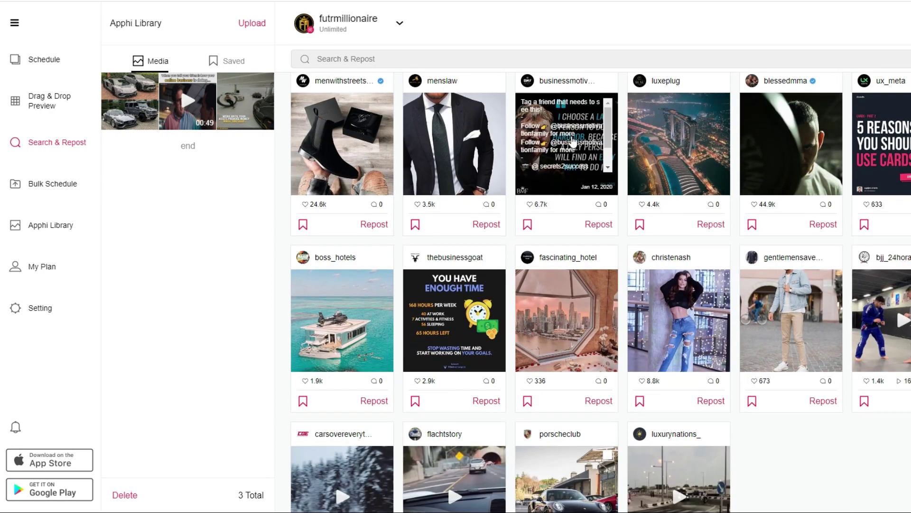
{"action": "left_click", "coordinate": [584, 184]}
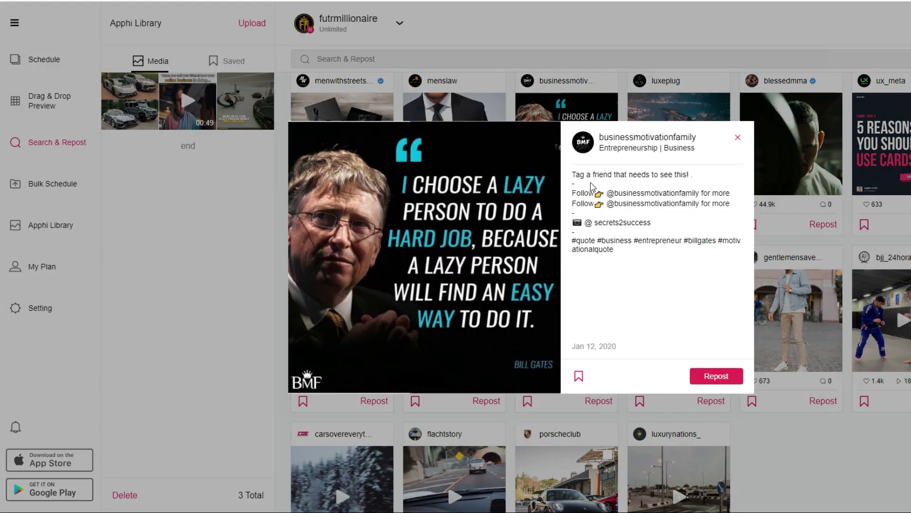
{"action": "left_click", "coordinate": [712, 382]}
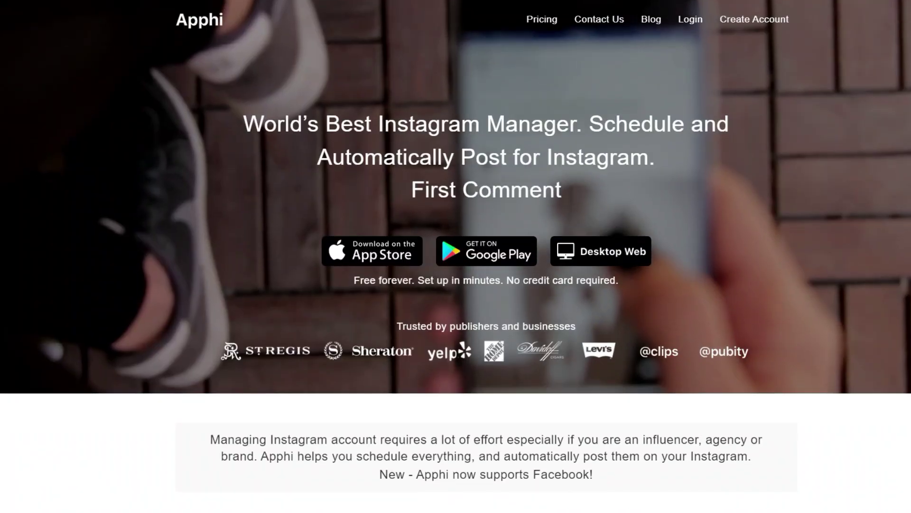
{"action": "scroll", "coordinate": [456, 257], "scroll_direction": "down", "scroll_amount": 3}
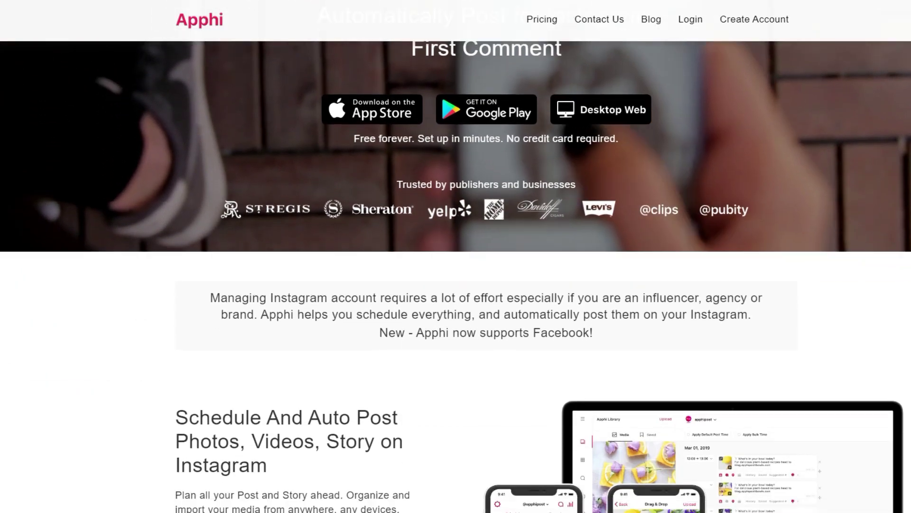
{"action": "scroll", "coordinate": [456, 256], "scroll_direction": "down", "scroll_amount": 6}
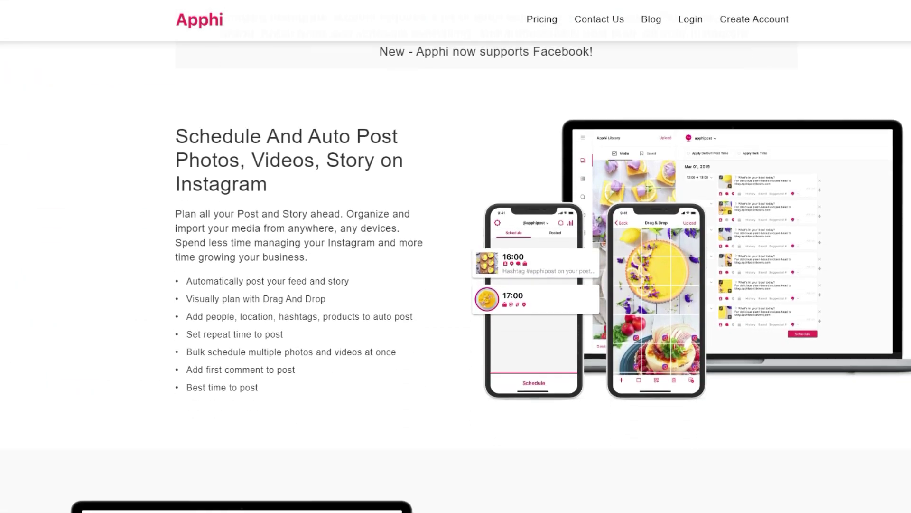
{"action": "scroll", "coordinate": [456, 256], "scroll_direction": "down", "scroll_amount": 7}
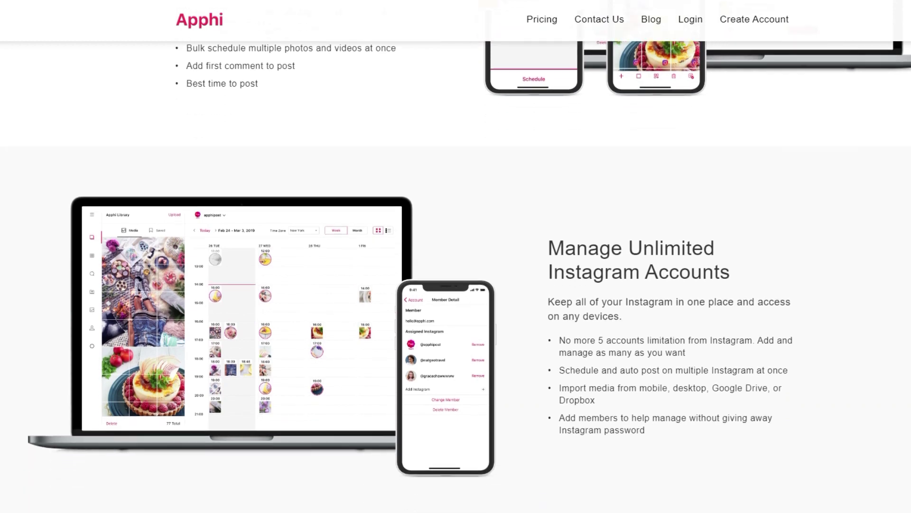
{"action": "scroll", "coordinate": [455, 257], "scroll_direction": "down", "scroll_amount": 7}
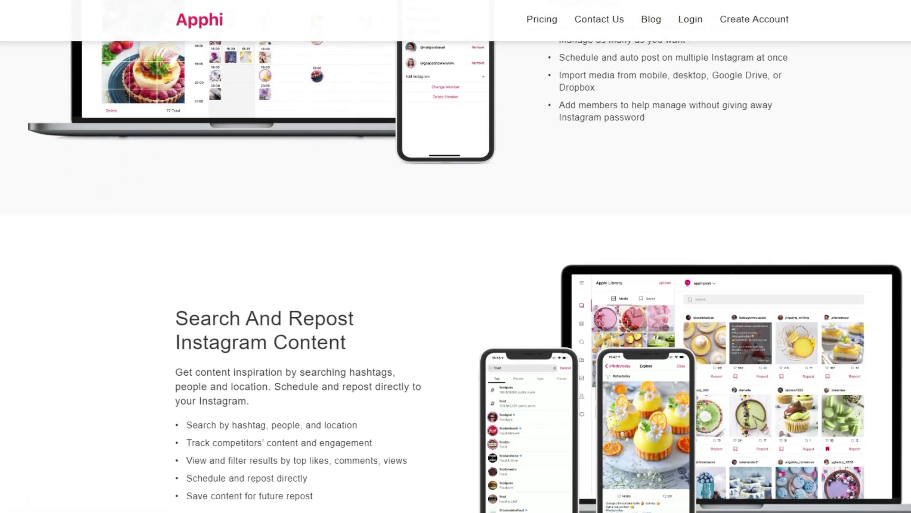
{"action": "scroll", "coordinate": [456, 257], "scroll_direction": "down", "scroll_amount": 8}
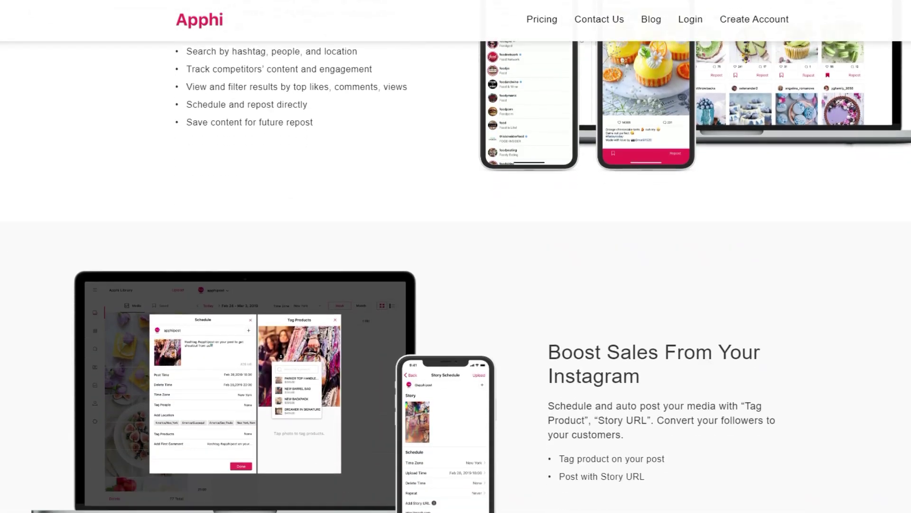
{"action": "scroll", "coordinate": [456, 257], "scroll_direction": "down", "scroll_amount": 6}
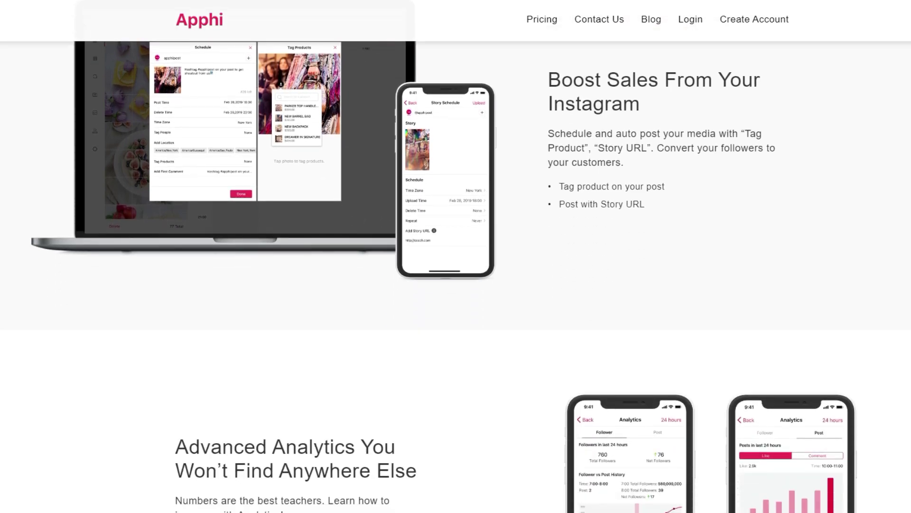
{"action": "scroll", "coordinate": [456, 257], "scroll_direction": "down", "scroll_amount": 6}
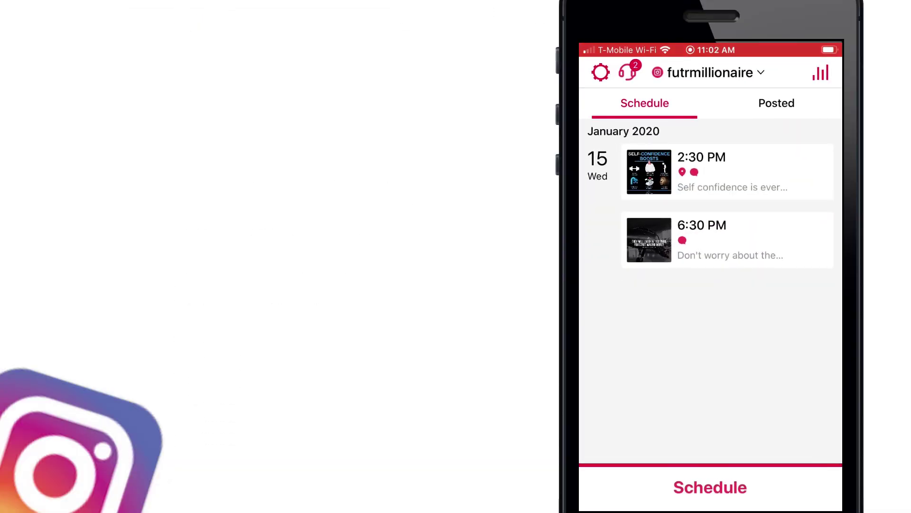
On the phone app, browse the Posted and Schedule lists and check the Bulk Schedule options
{"action": "scroll", "coordinate": [711, 252], "scroll_direction": "up", "scroll_amount": 2}
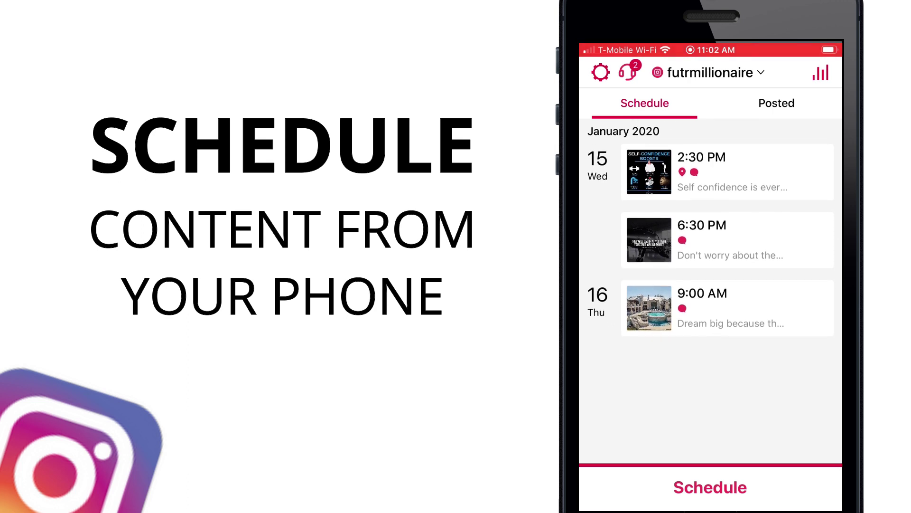
{"action": "left_click", "coordinate": [777, 103]}
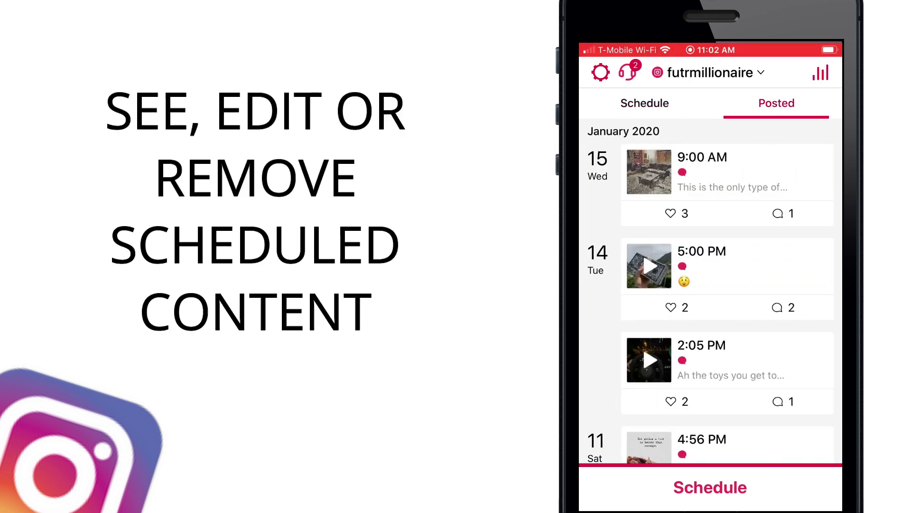
{"action": "scroll", "coordinate": [710, 285], "scroll_direction": "down", "scroll_amount": 5}
{"action": "scroll", "coordinate": [711, 285], "scroll_direction": "up", "scroll_amount": 6}
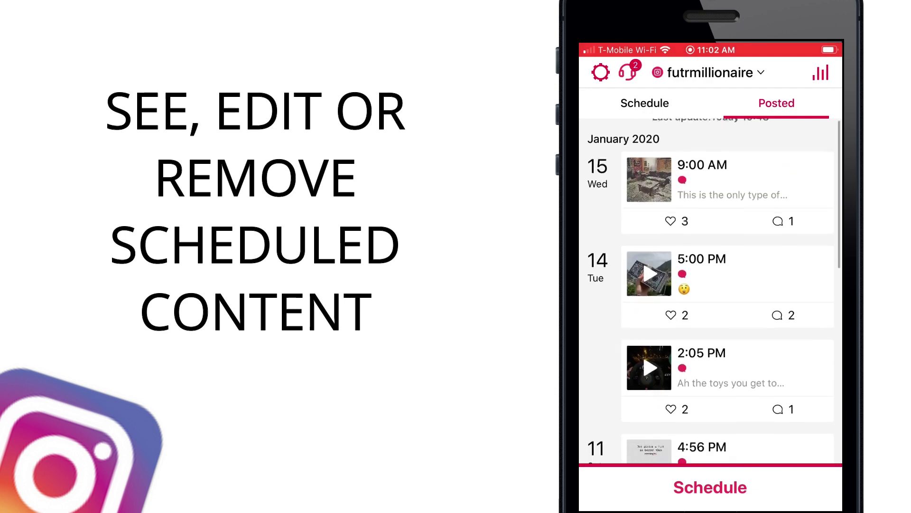
{"action": "left_click", "coordinate": [645, 103]}
{"action": "left_click", "coordinate": [711, 487]}
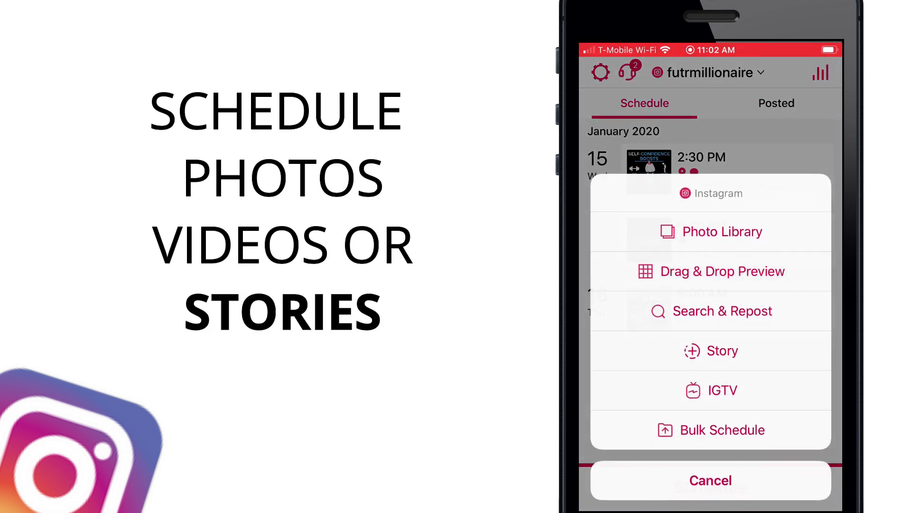
{"action": "left_click", "coordinate": [711, 430]}
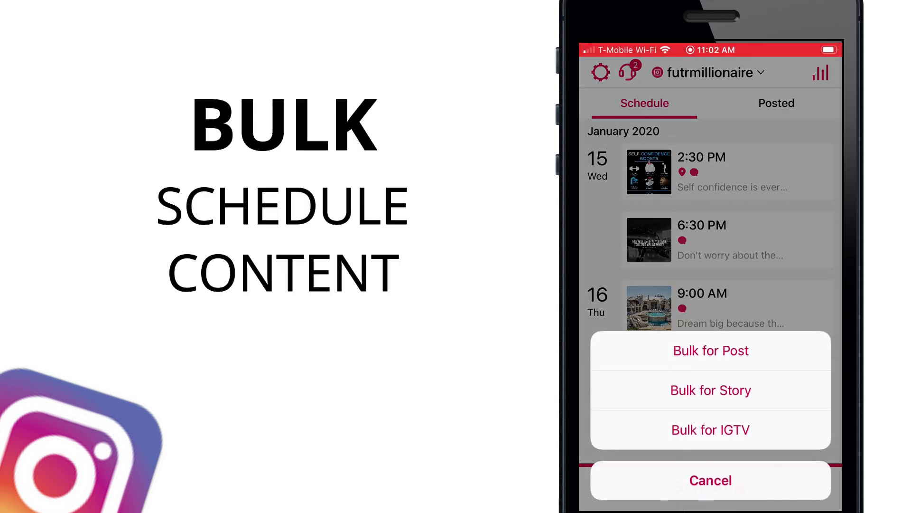
{"action": "left_click", "coordinate": [711, 480]}
{"action": "left_click", "coordinate": [710, 487]}
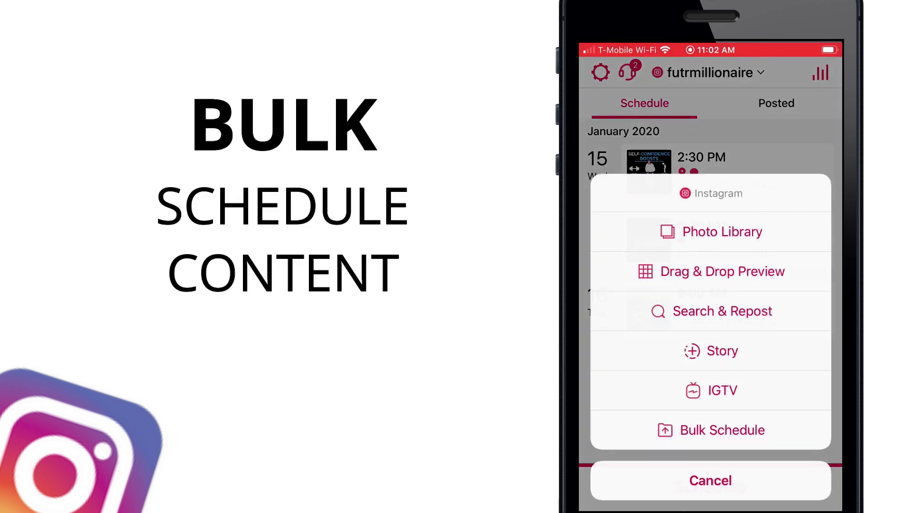
Open the Aston Martin post from Search & Repost and start reposting it
{"action": "left_click", "coordinate": [712, 311]}
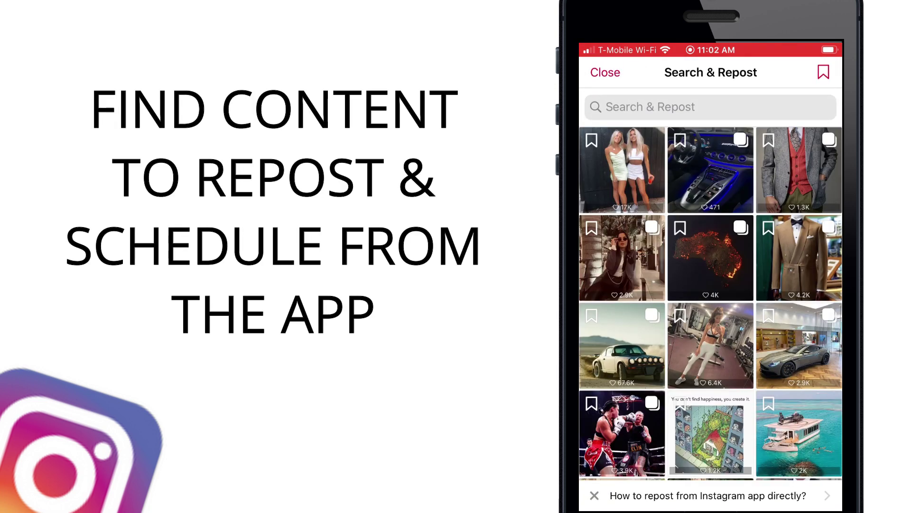
{"action": "scroll", "coordinate": [710, 303], "scroll_direction": "down", "scroll_amount": 3}
{"action": "scroll", "coordinate": [711, 303], "scroll_direction": "up", "scroll_amount": 3}
{"action": "left_click", "coordinate": [799, 345]}
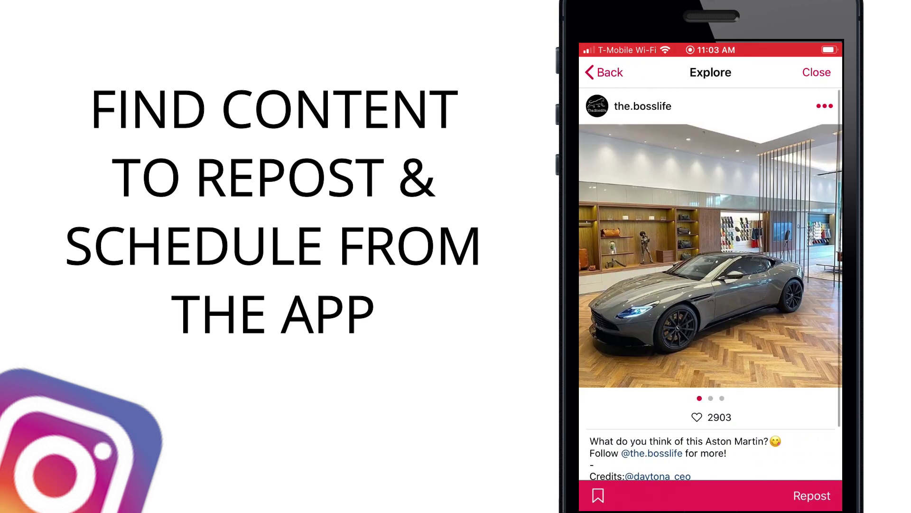
{"action": "left_click", "coordinate": [812, 496]}
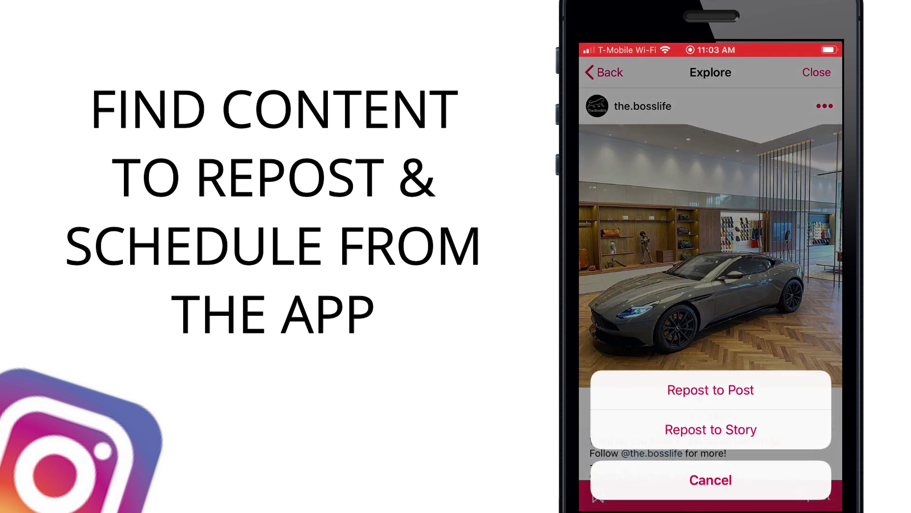